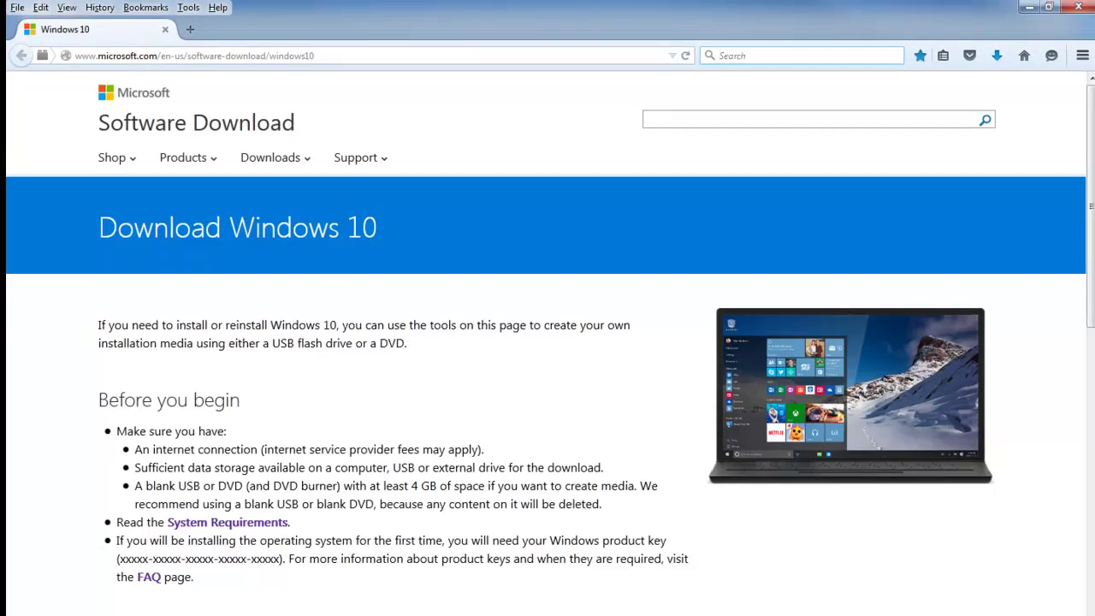
# - Examine the Windows 10 download page, including the preparation requirements and the 32-bit and 64-bit tool downloads
pyautogui.scroll(-5, 548, 342)
pyautogui.scroll(4, 548, 342)
pyautogui.scroll(-3, 548, 343)
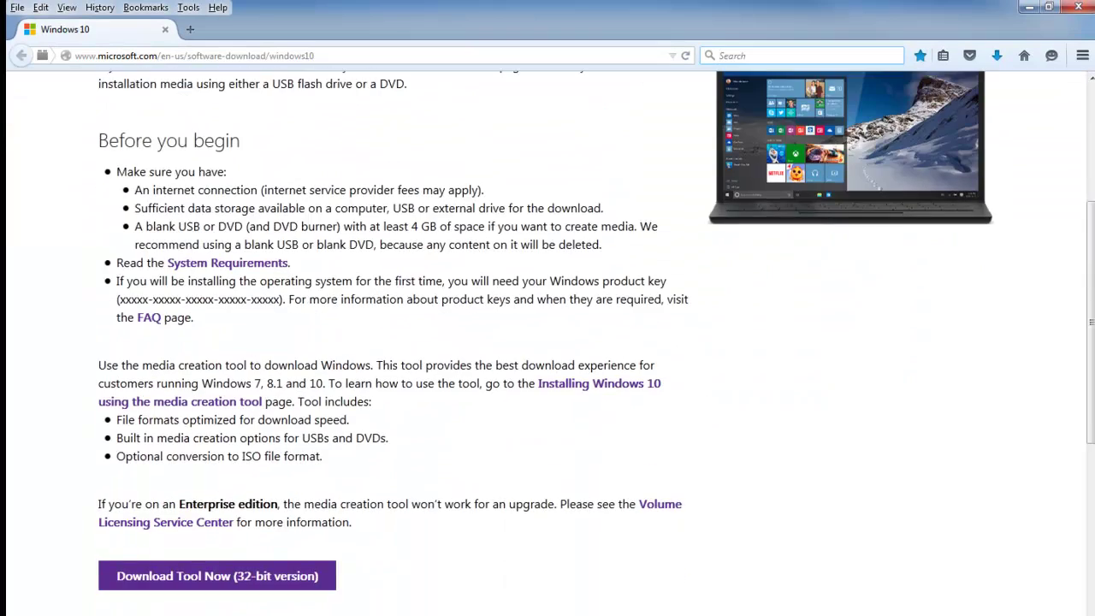
pyautogui.scroll(3, 548, 342)
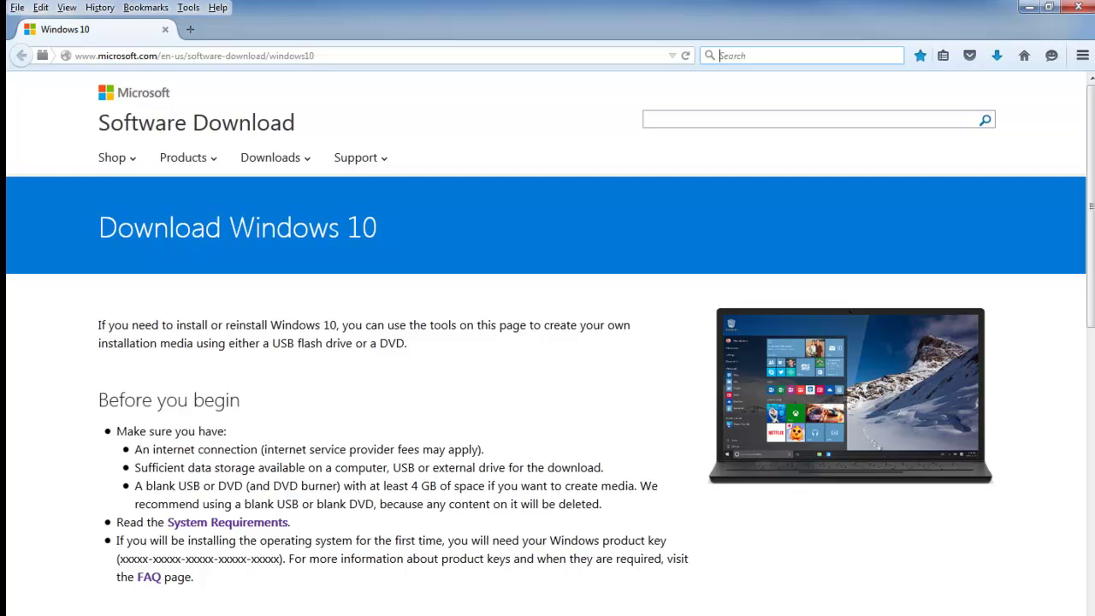
pyautogui.scroll(-3, 548, 342)
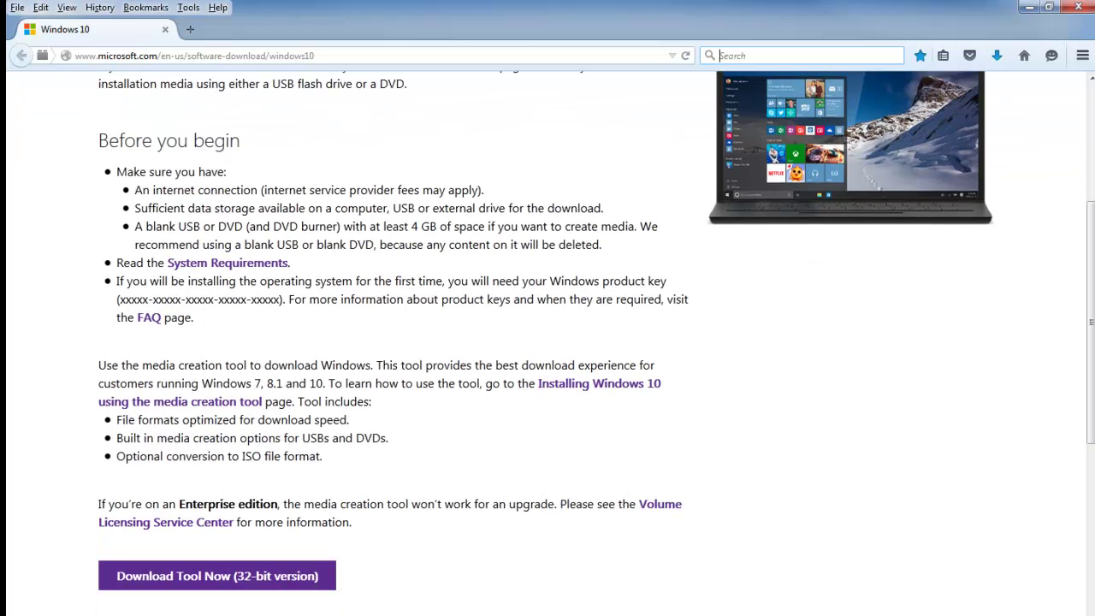
pyautogui.scroll(3, 548, 342)
pyautogui.scroll(-4, 548, 342)
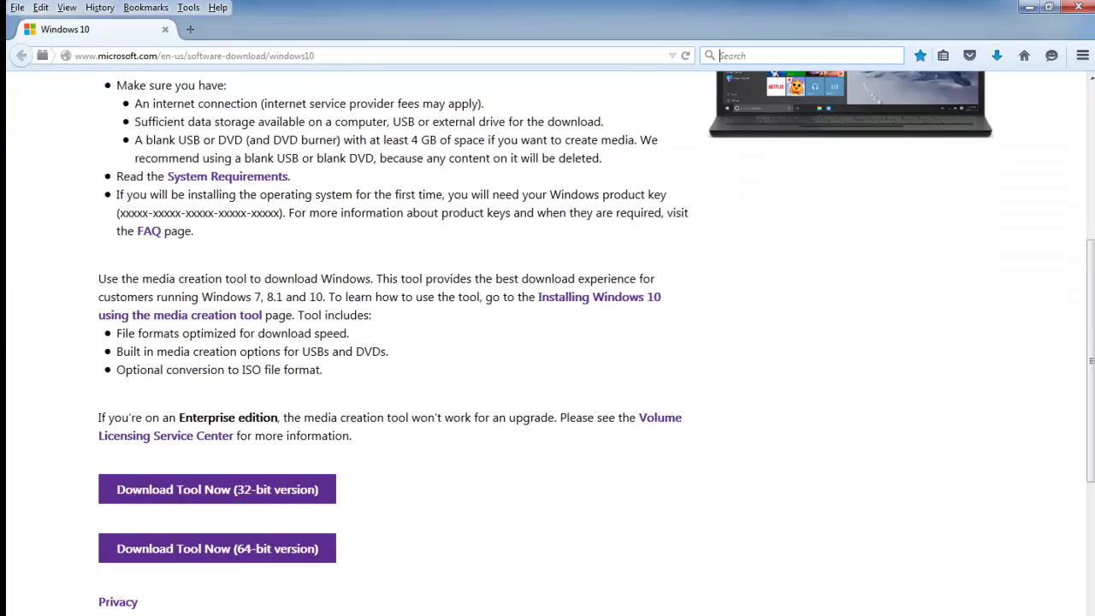
pyautogui.scroll(3, 548, 342)
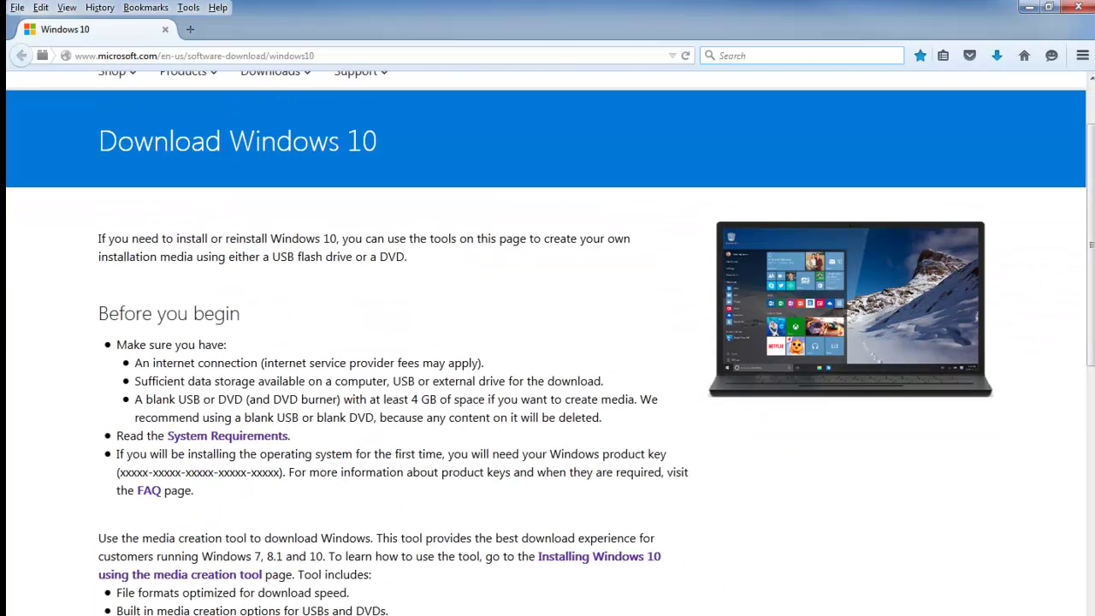
pyautogui.scroll(-4, 548, 342)
pyautogui.scroll(1, 548, 342)
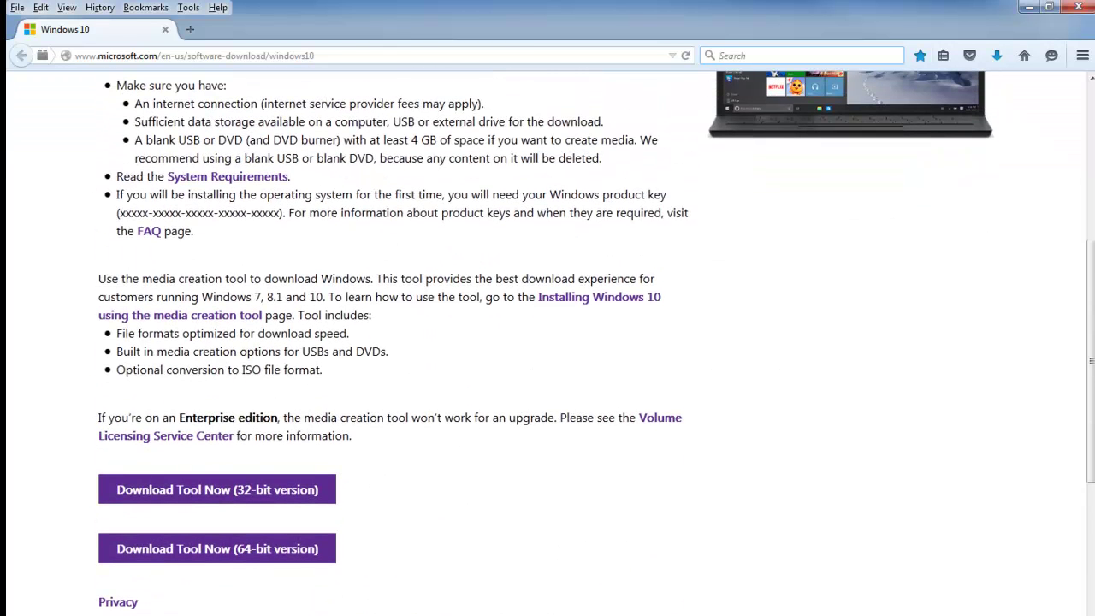
pyautogui.click(723, 55)
pyautogui.scroll(7, 548, 342)
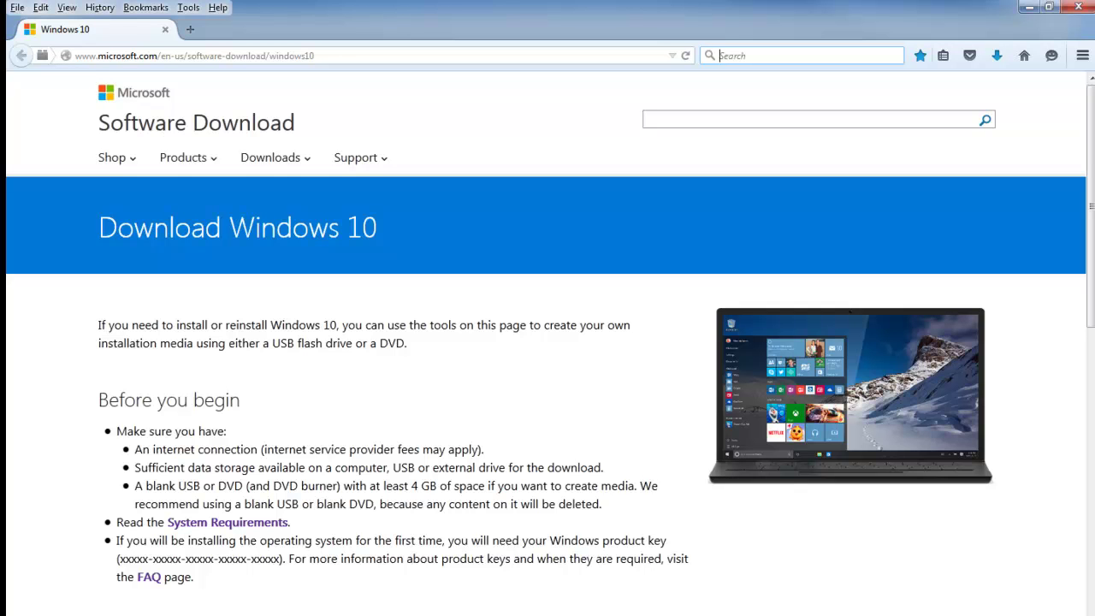
pyautogui.scroll(-2, 547, 342)
pyautogui.scroll(2, 548, 342)
pyautogui.scroll(-5, 548, 343)
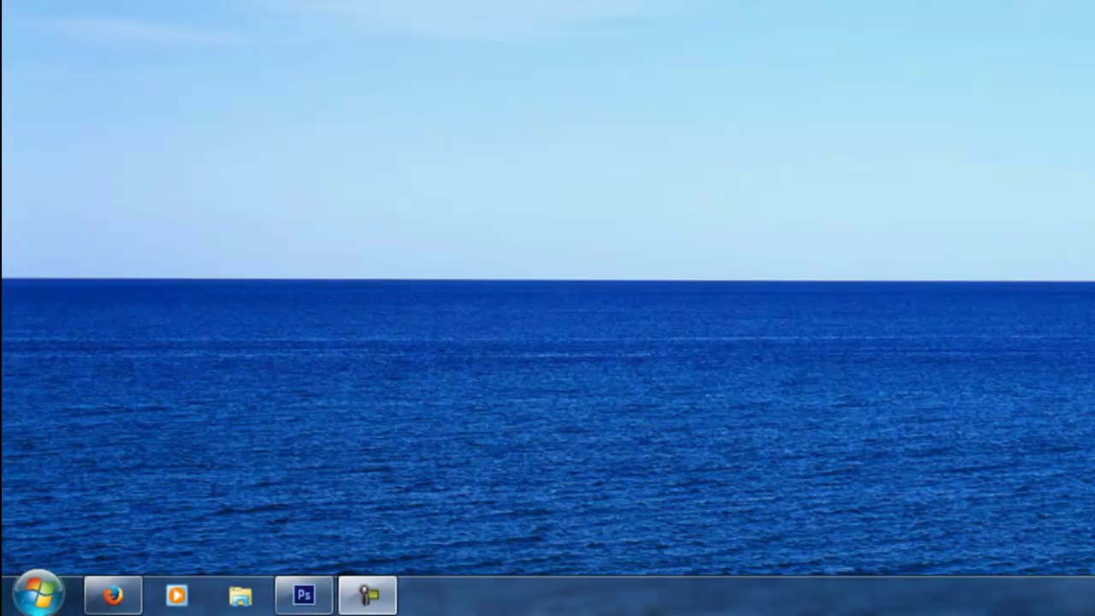
# - Open the properties of Computer to view the PC's system information
pyautogui.click(34, 588)
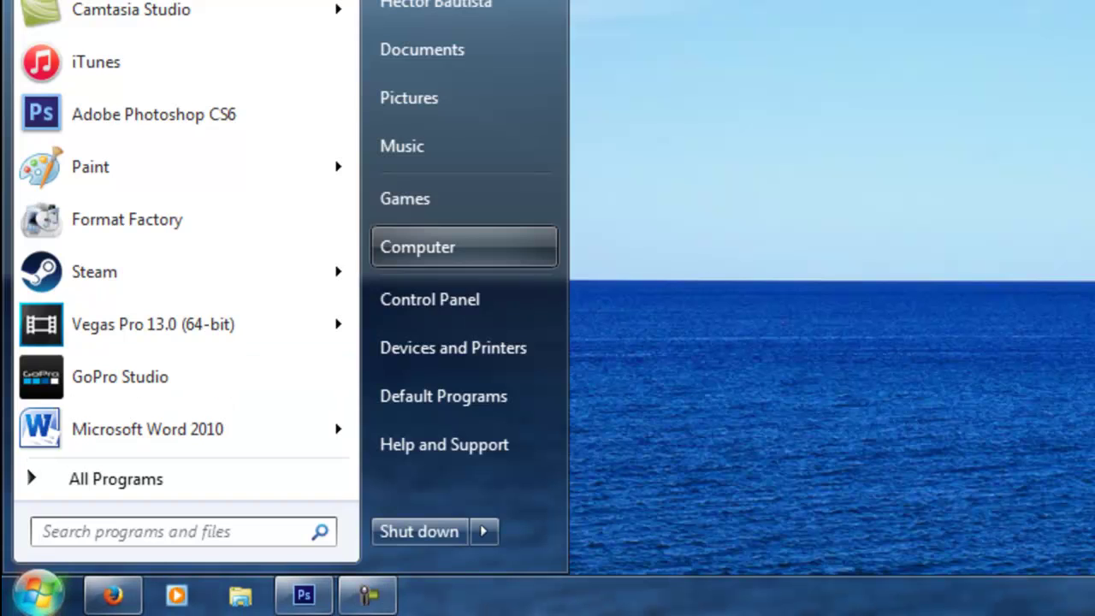
pyautogui.rightClick(439, 250)
pyautogui.click(526, 484)
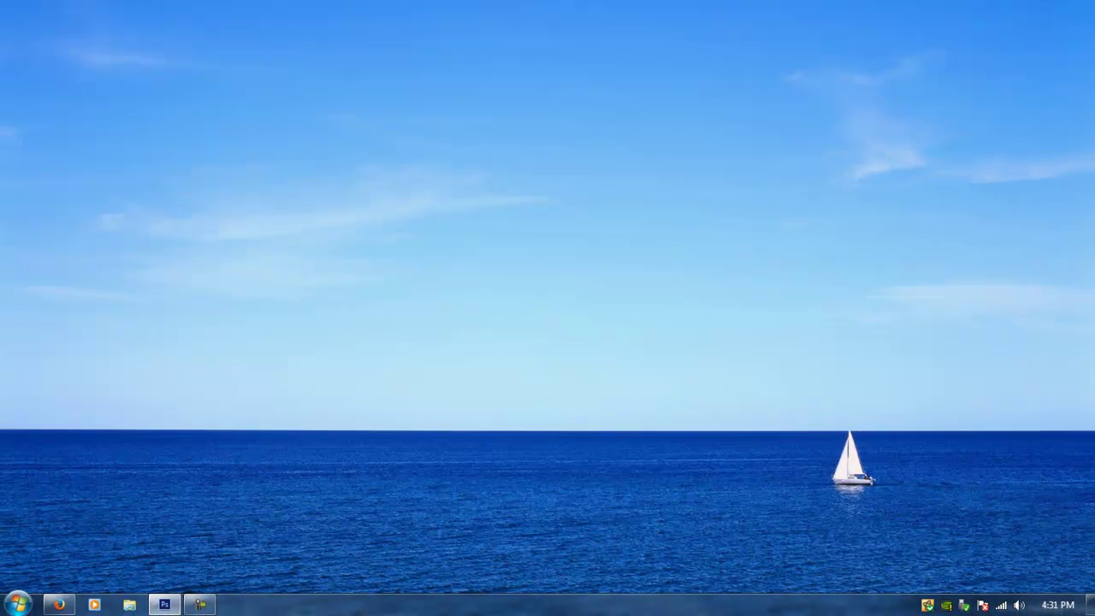
# - Switch to Firefox and request the 64-bit media creation tool, MediaCreationToolx64.exe, dismissing its save prompt
pyautogui.click(59, 605)
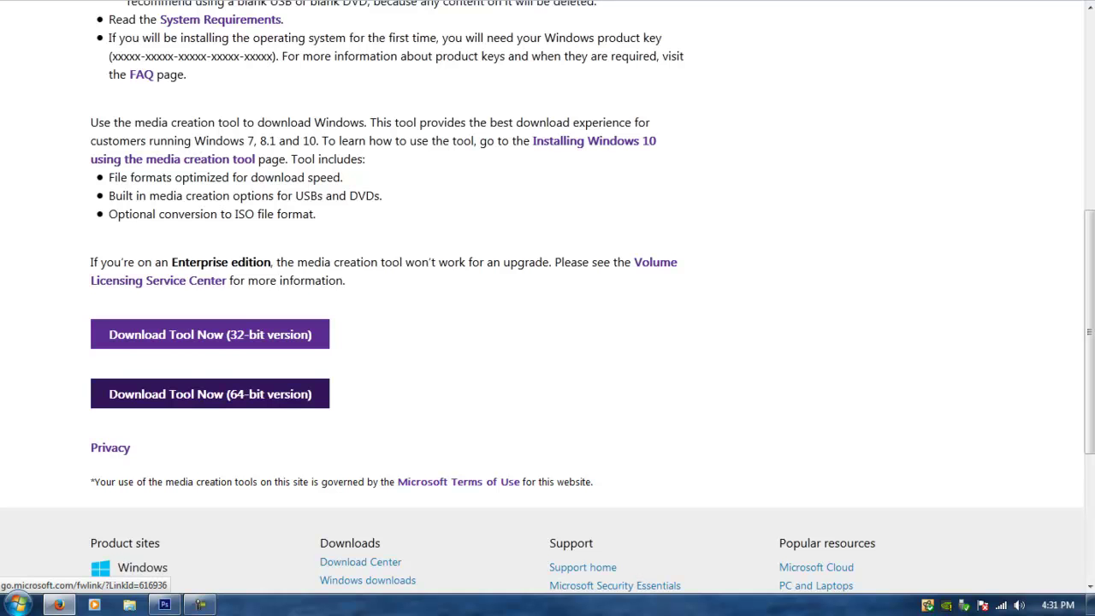
pyautogui.click(209, 394)
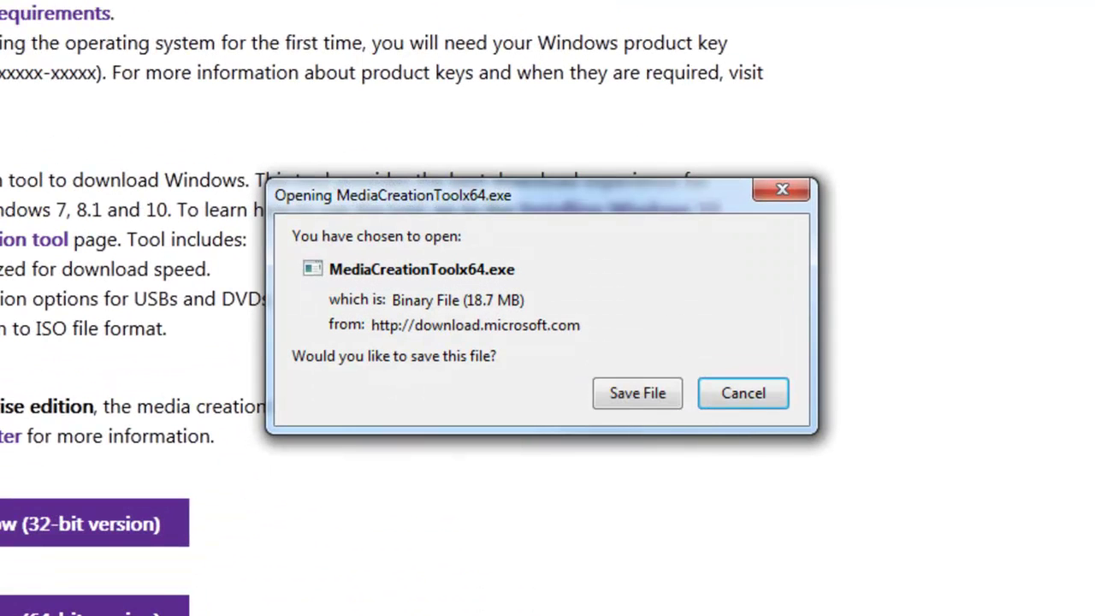
pyautogui.click(742, 393)
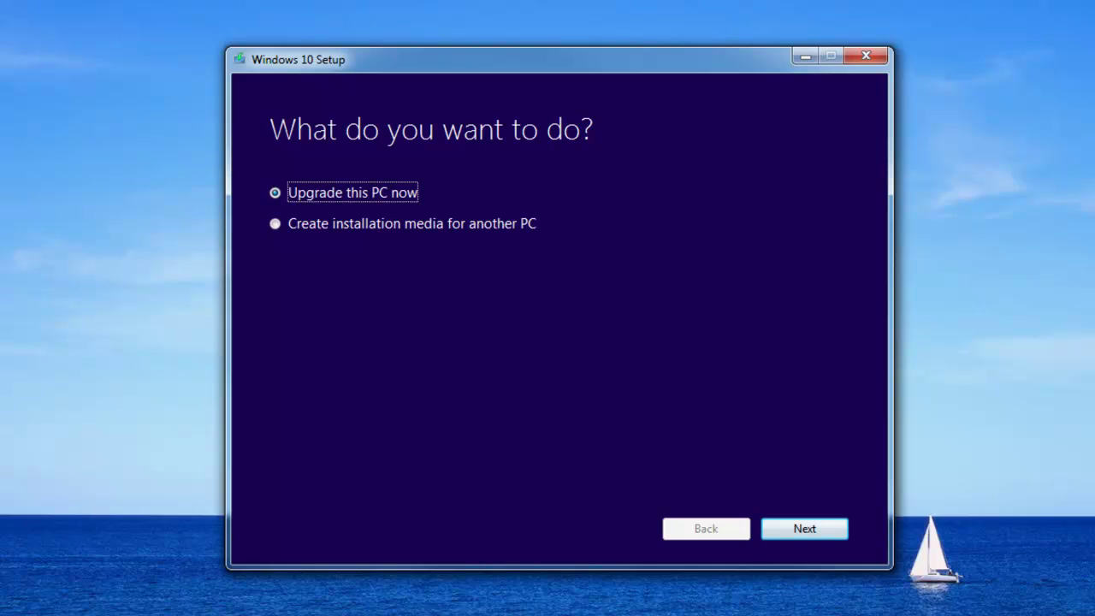
# - Choose to create installation media for another PC in Windows 10 Setup and continue
pyautogui.click(275, 224)
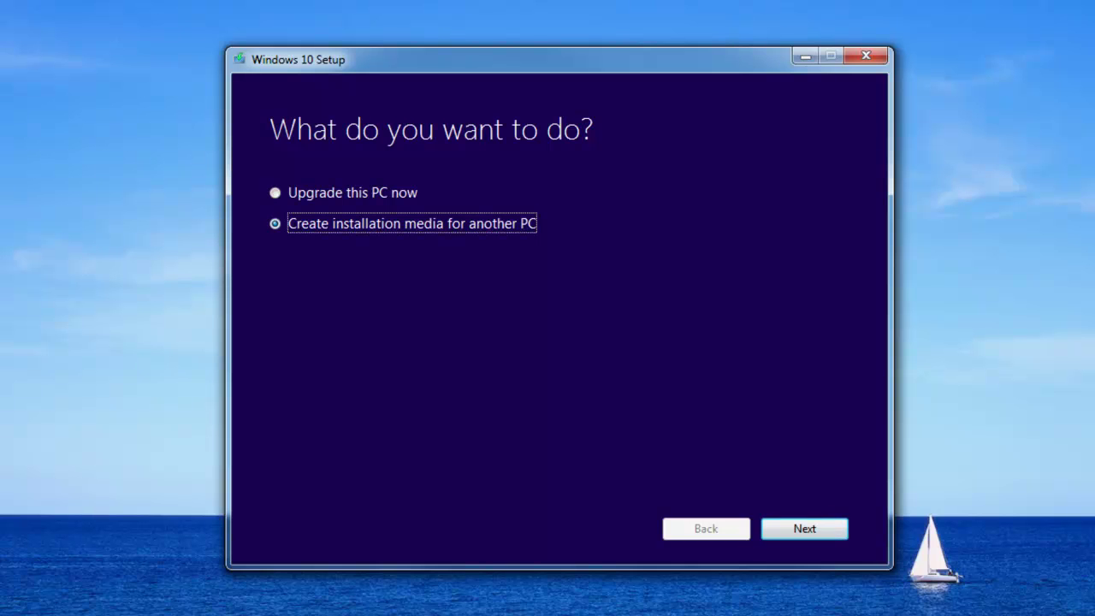
pyautogui.press('Return')
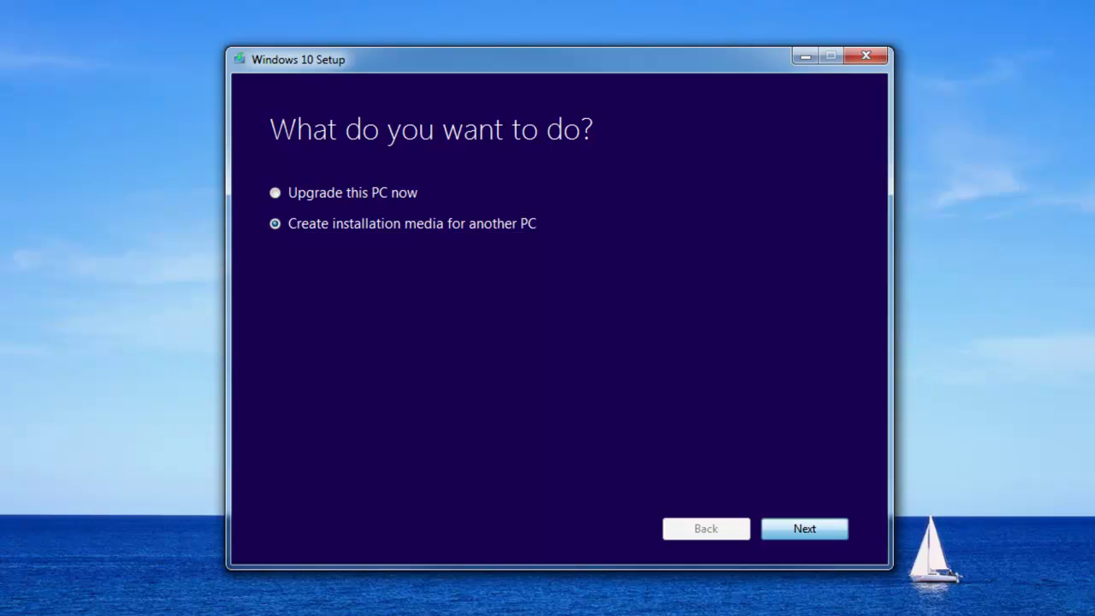
# - Set the installation media to English (United States), Windows 10 Home and 64-bit (x64), and continue to the media choice
pyautogui.click(463, 206)
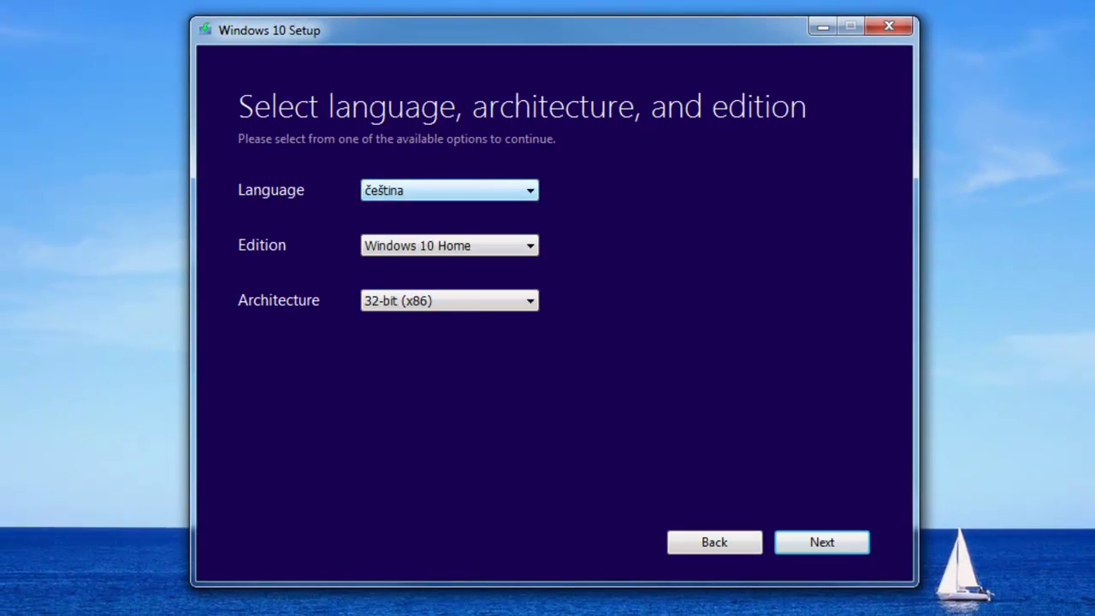
pyautogui.click(450, 191)
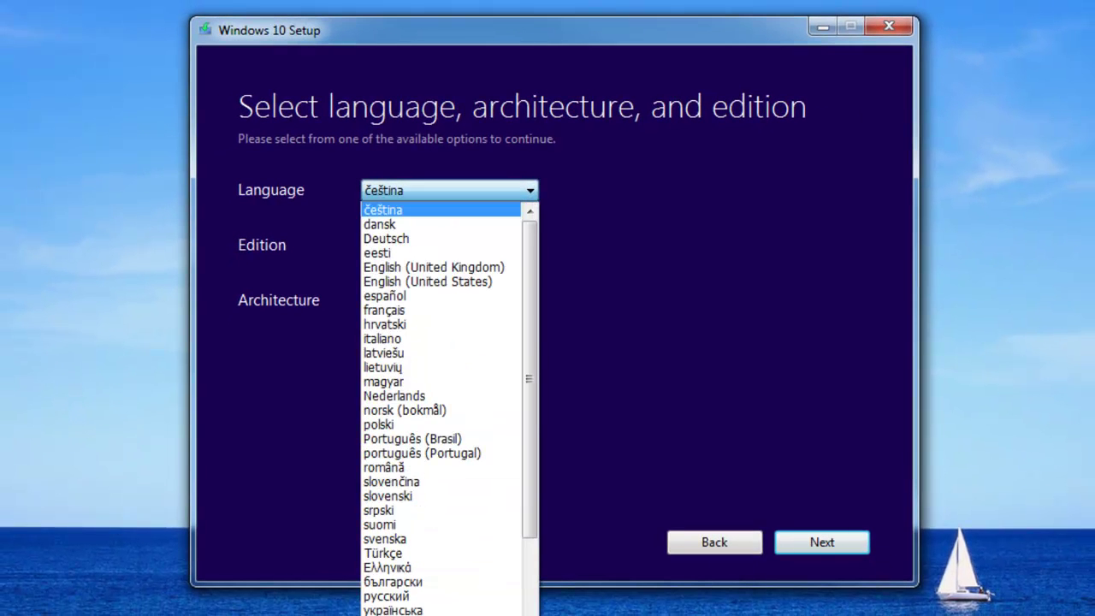
pyautogui.press('Escape')
pyautogui.hotkey('alt', 'Down')
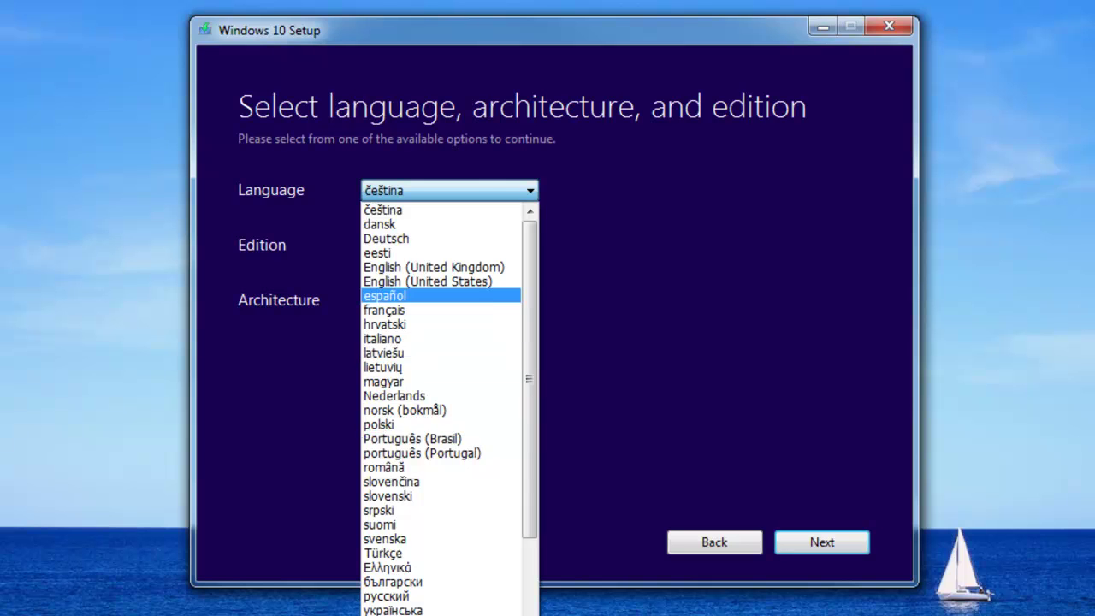
pyautogui.click(428, 282)
pyautogui.click(449, 245)
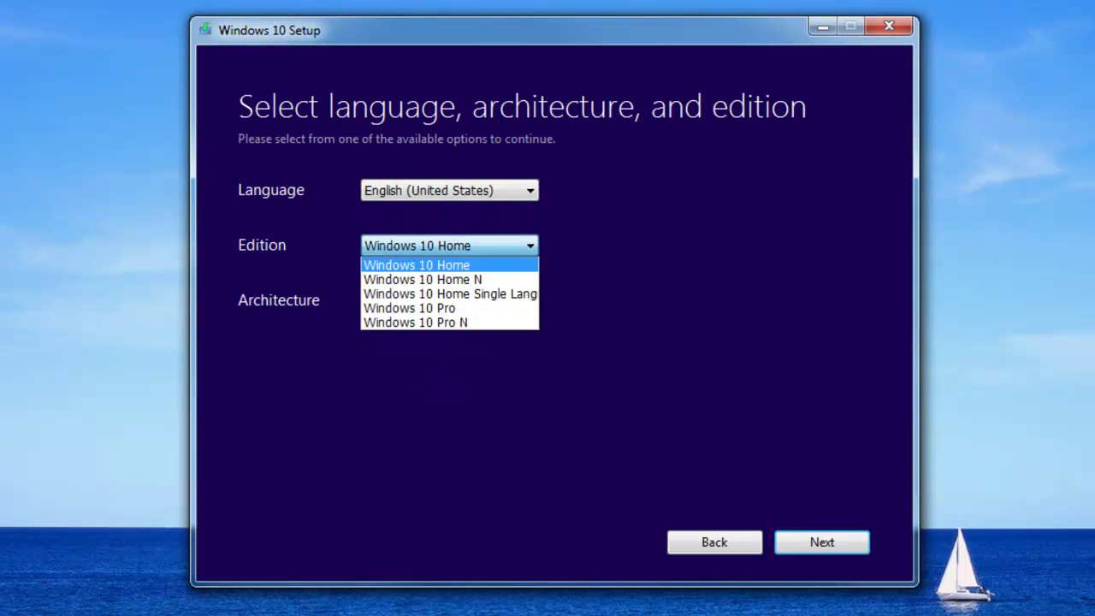
pyautogui.click(428, 264)
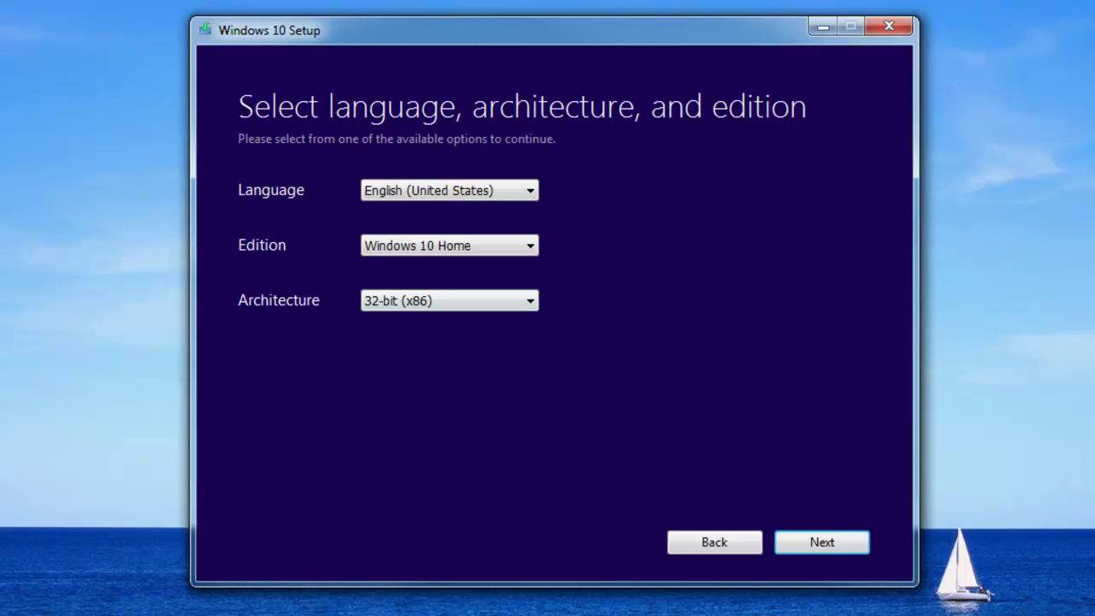
pyautogui.click(449, 300)
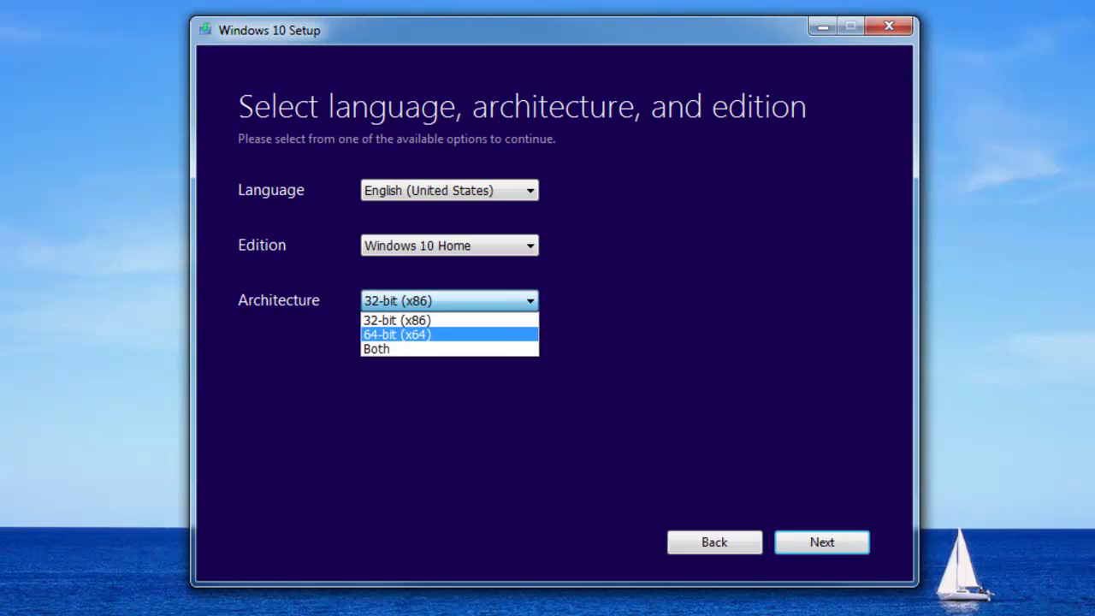
pyautogui.click(428, 335)
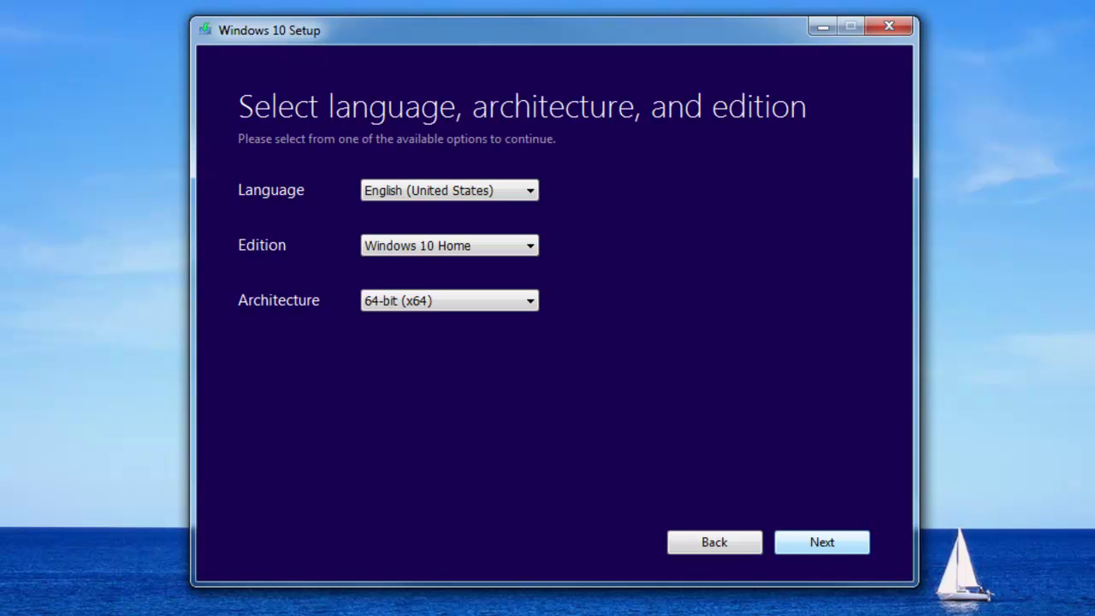
pyautogui.press('Return')
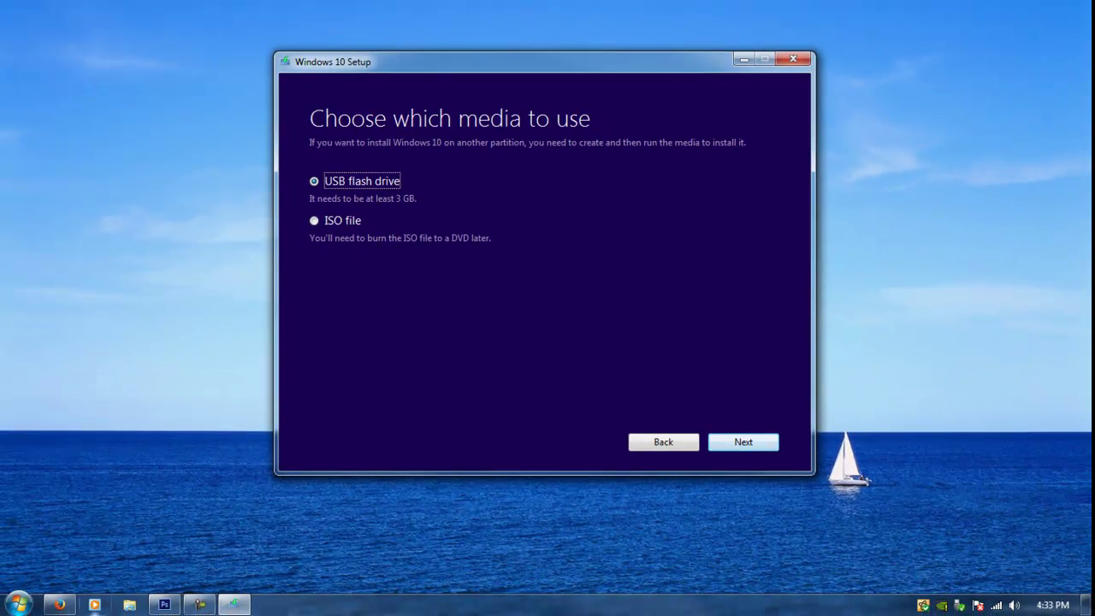
# - Browse the files on the ESD-USB (J:) drive in Windows Explorer and close the window
pyautogui.click(17, 605)
pyautogui.click(227, 413)
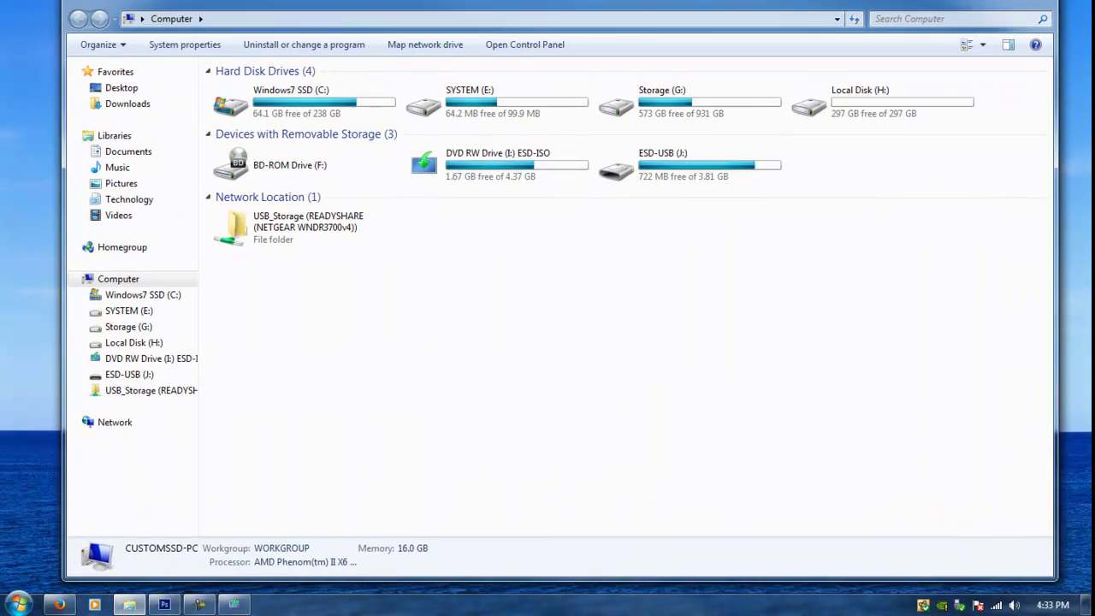
pyautogui.click(676, 151)
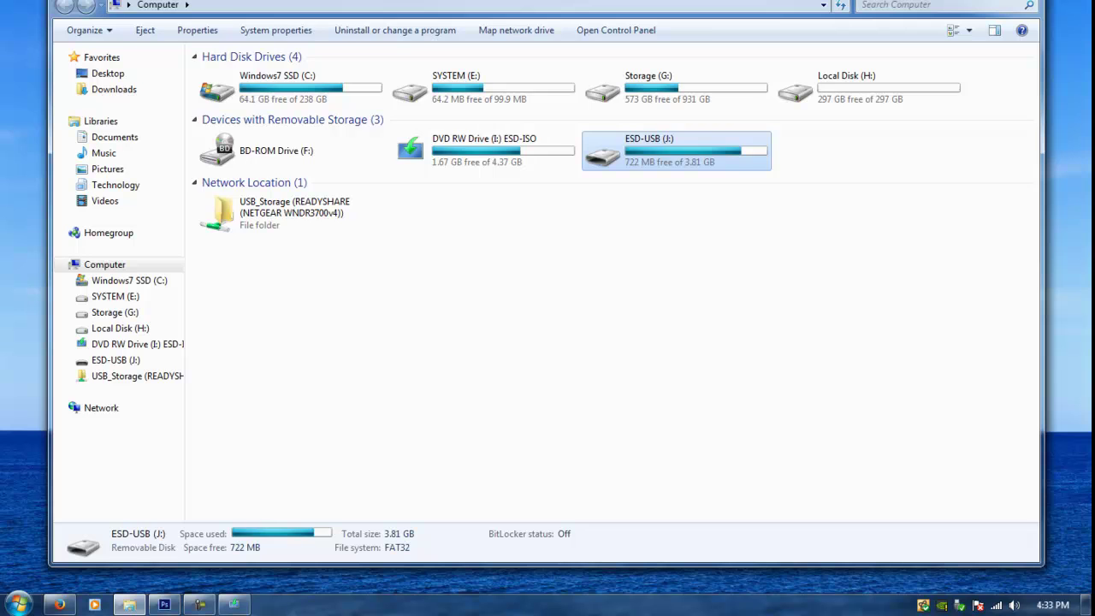
pyautogui.doubleClick(676, 151)
pyautogui.click(414, 90)
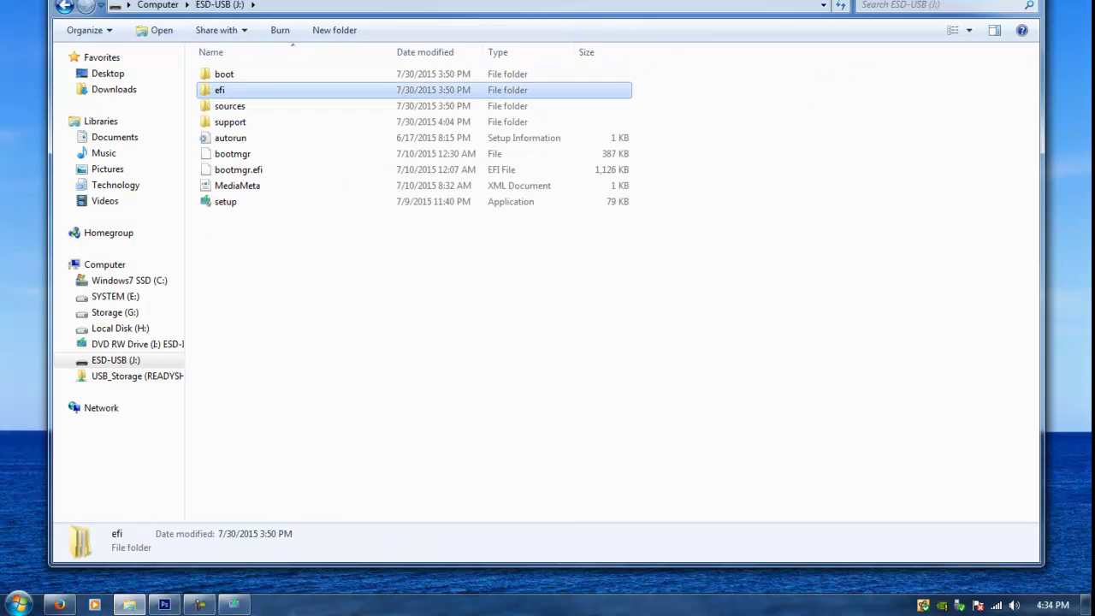
pyautogui.hotkey('alt', 'F4')
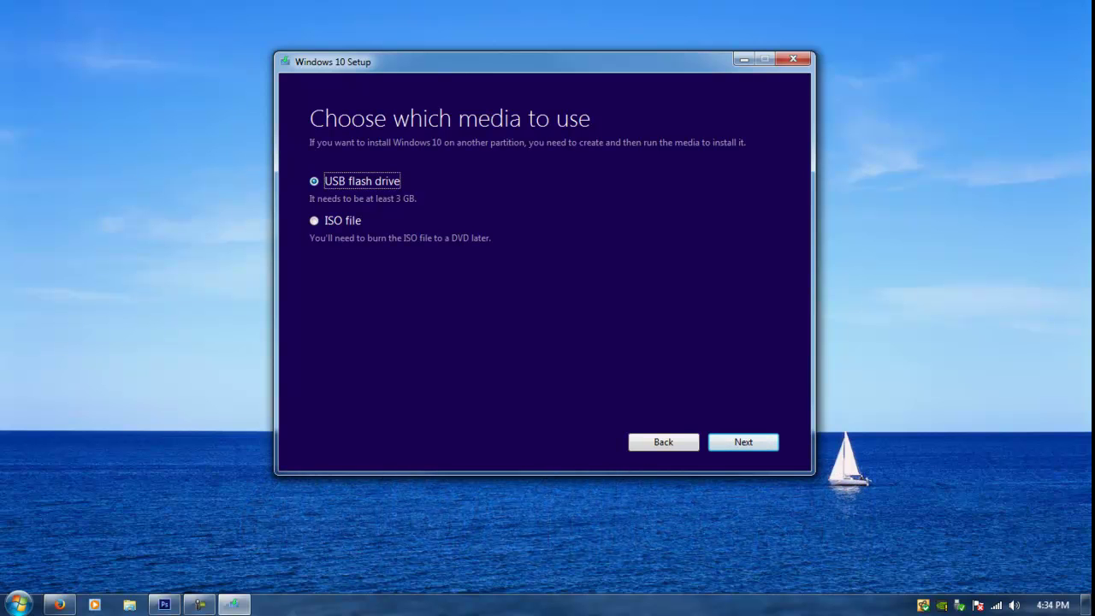
# - Locate the Format command for the ESD-USB (J:) drive in Computer without running it
pyautogui.click(18, 605)
pyautogui.click(237, 414)
pyautogui.click(567, 292)
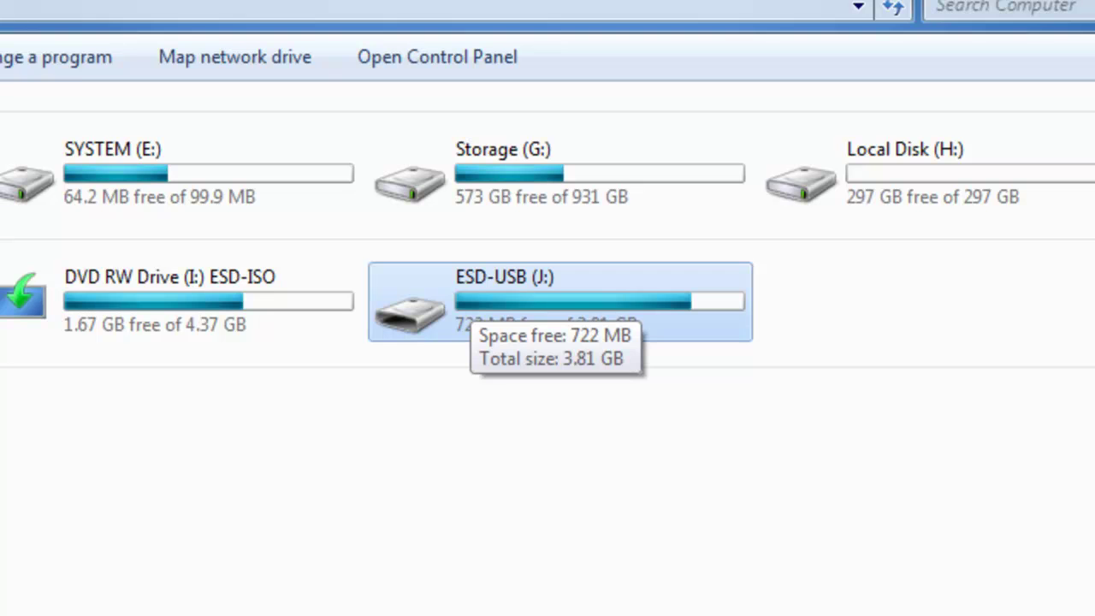
pyautogui.rightClick(484, 312)
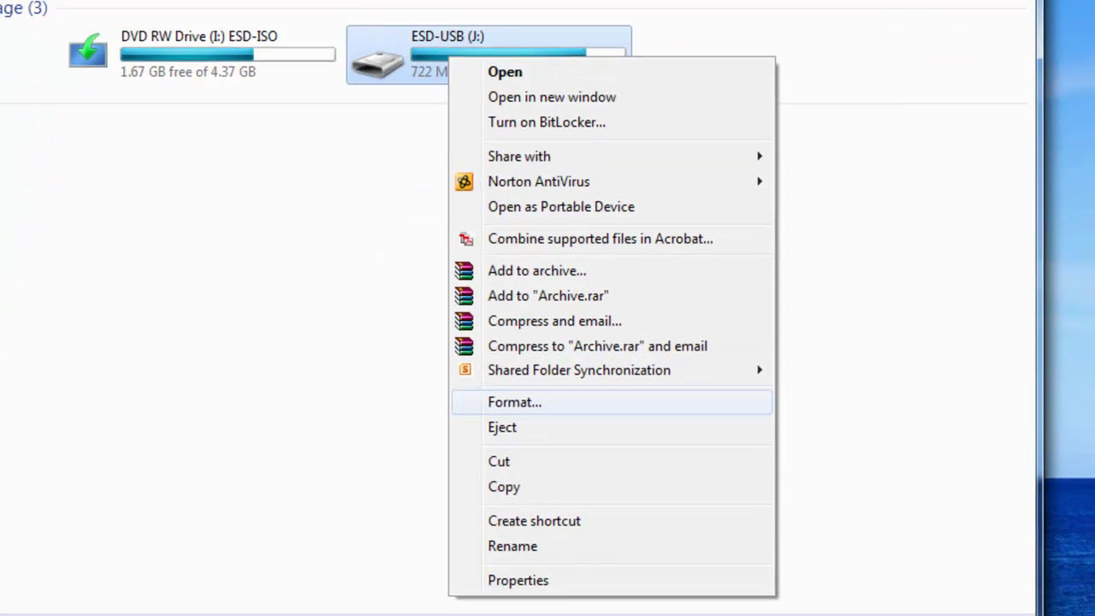
pyautogui.click(394, 403)
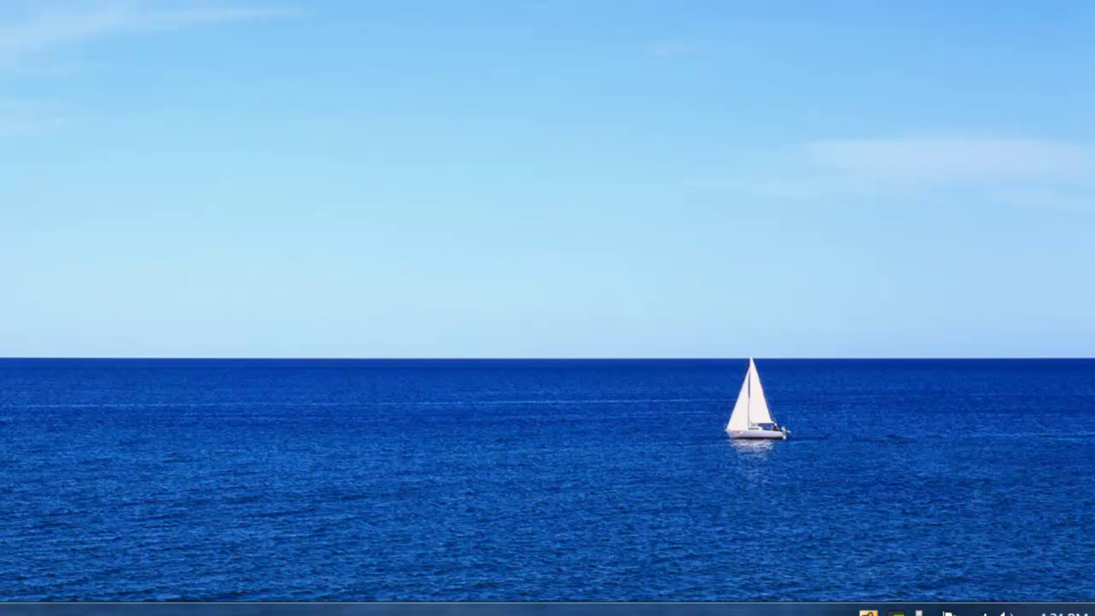
pyautogui.rightClick(306, 169)
pyautogui.moveTo(480, 417)
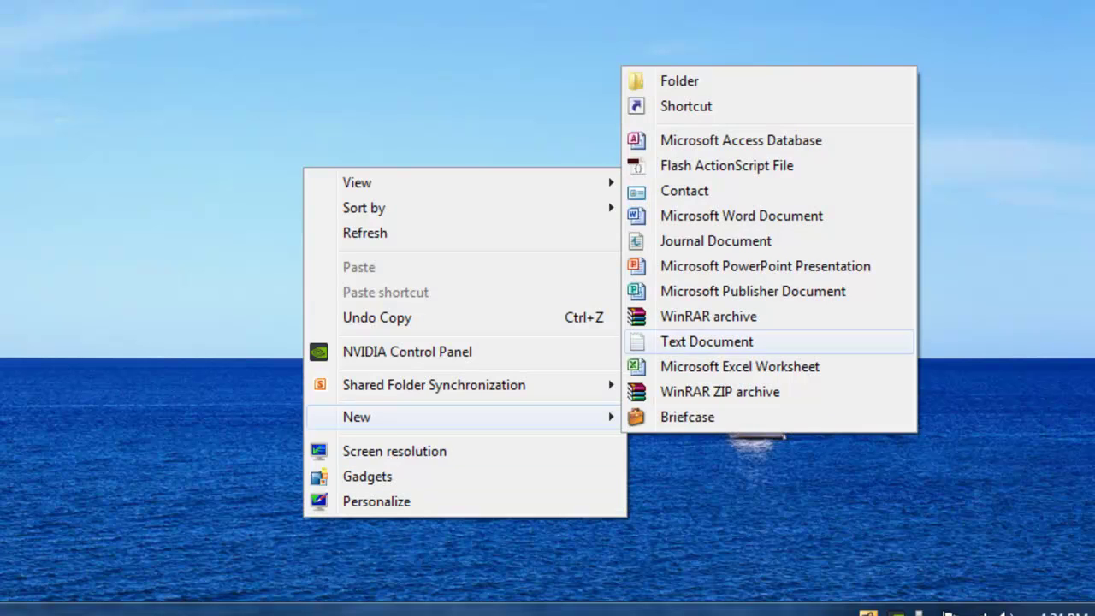
pyautogui.click(684, 105)
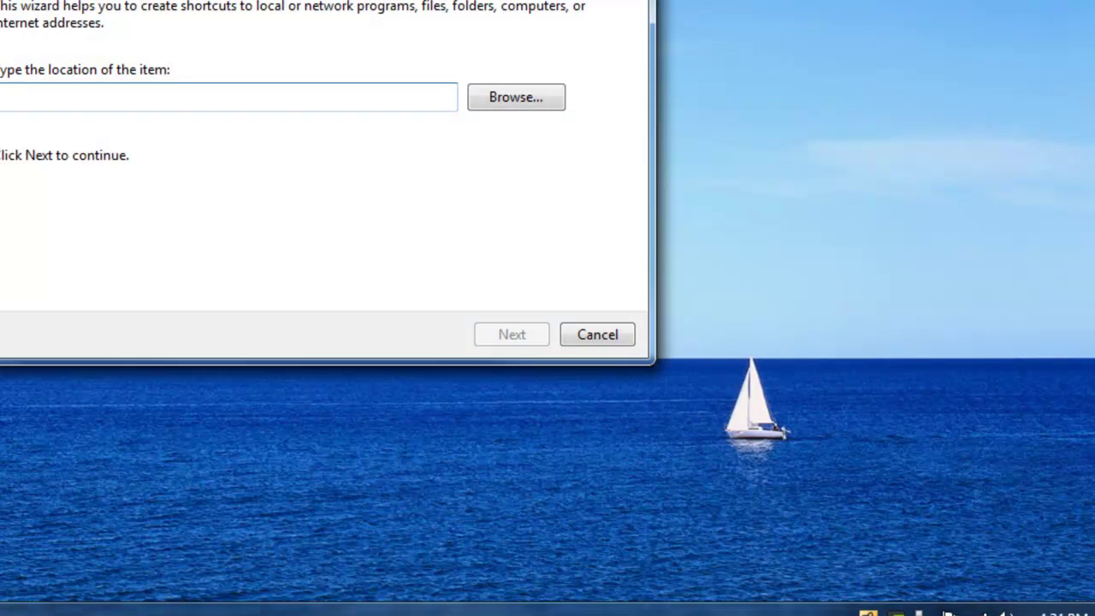
pyautogui.click(588, 325)
# - Create a new folder on the desktop
pyautogui.rightClick(433, 183)
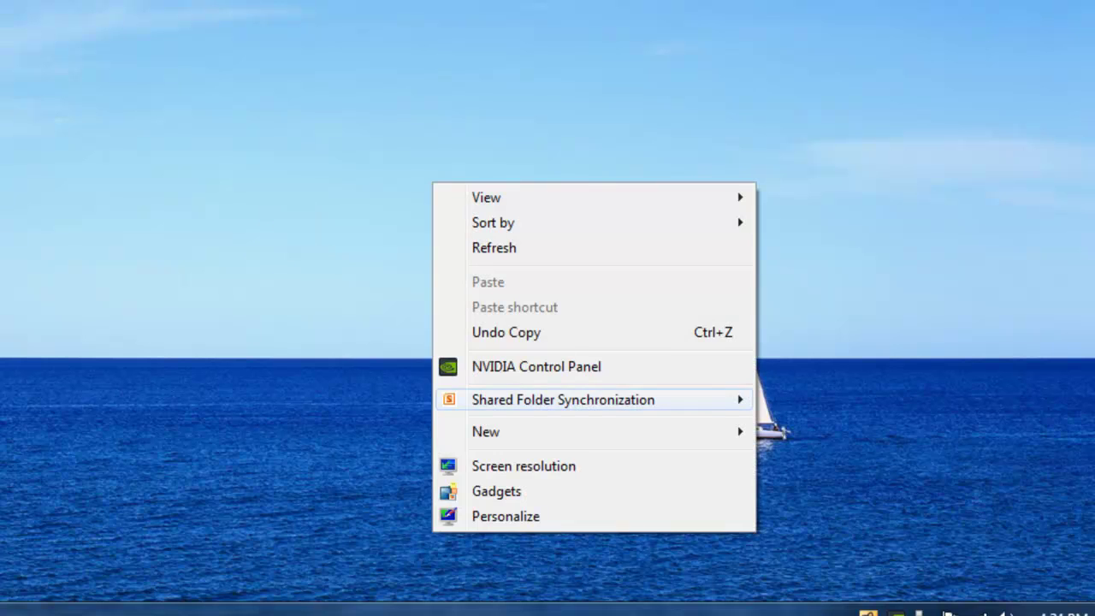
pyautogui.moveTo(599, 431)
pyautogui.click(808, 96)
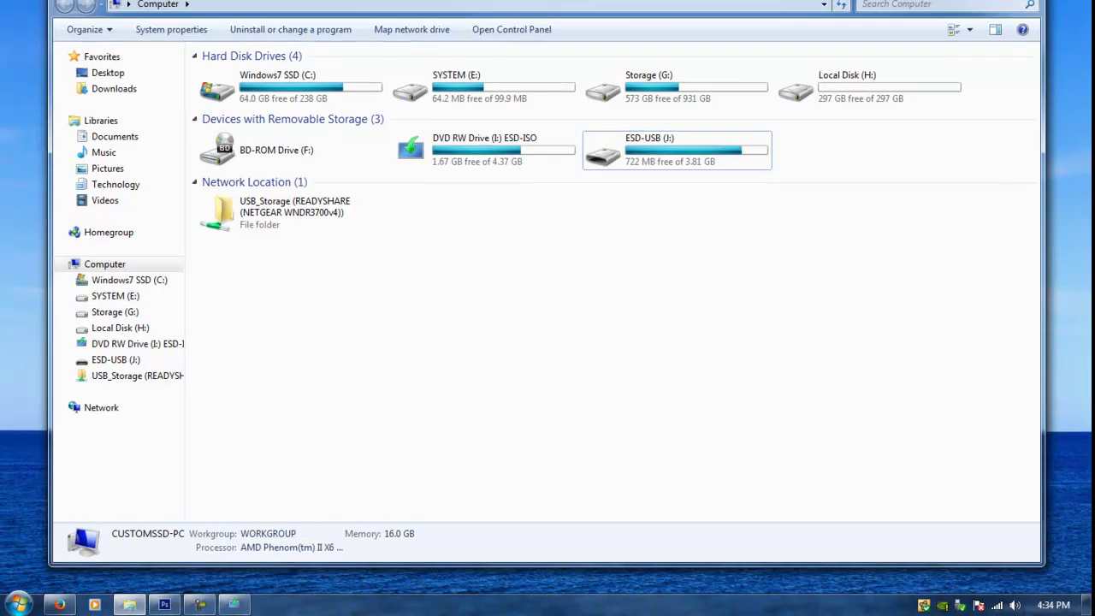
# - Examine the setup files and folders on the ESD-USB (J:) drive, selecting them all, and close the Explorer window
pyautogui.doubleClick(676, 150)
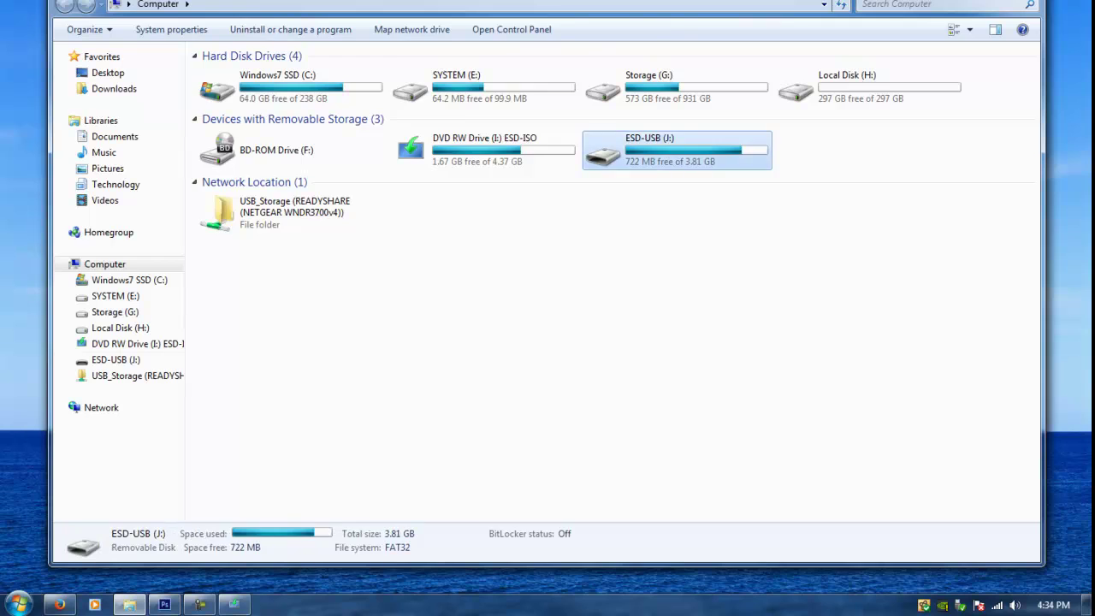
pyautogui.moveTo(428, 14); pyautogui.dragTo(891, 327)
pyautogui.moveTo(770, 375); pyautogui.dragTo(832, 523)
pyautogui.moveTo(599, 293); pyautogui.dragTo(210, 0)
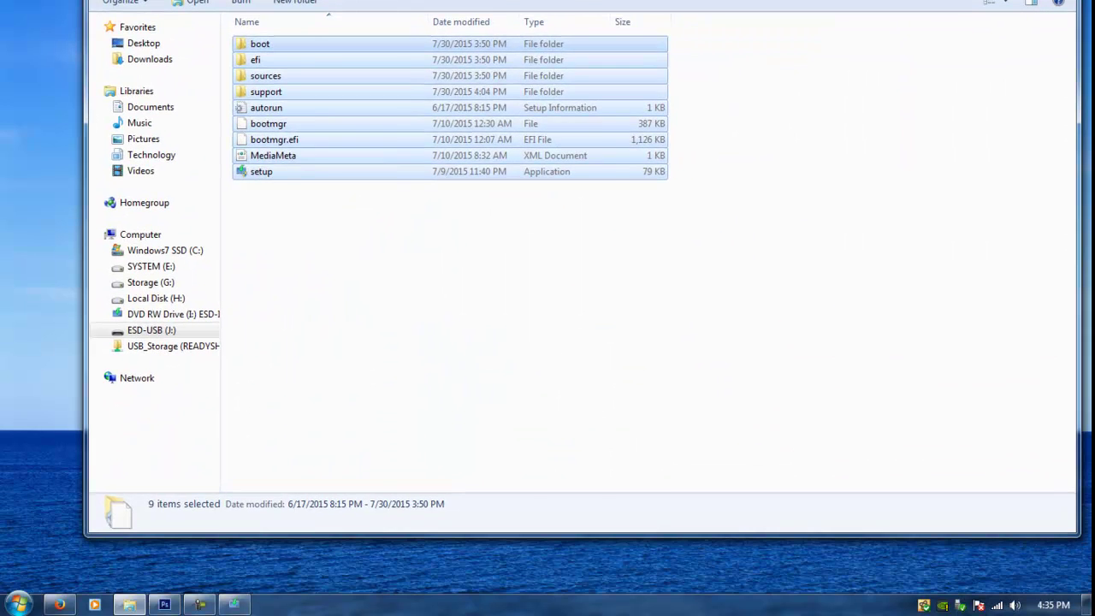
pyautogui.press('BackSpace')
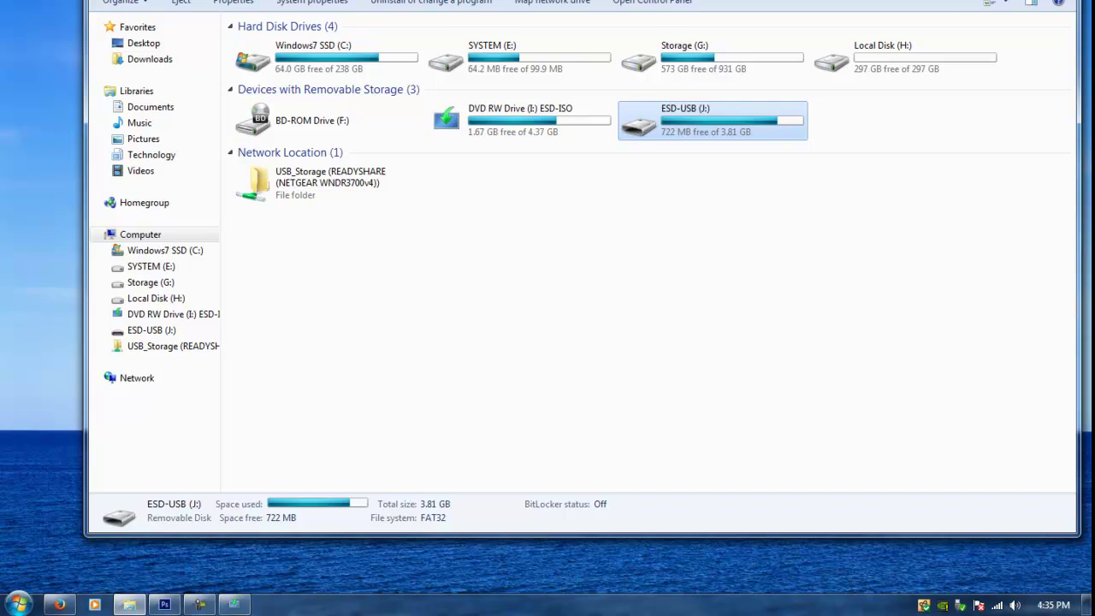
pyautogui.moveTo(210, 0); pyautogui.dragTo(182, 30)
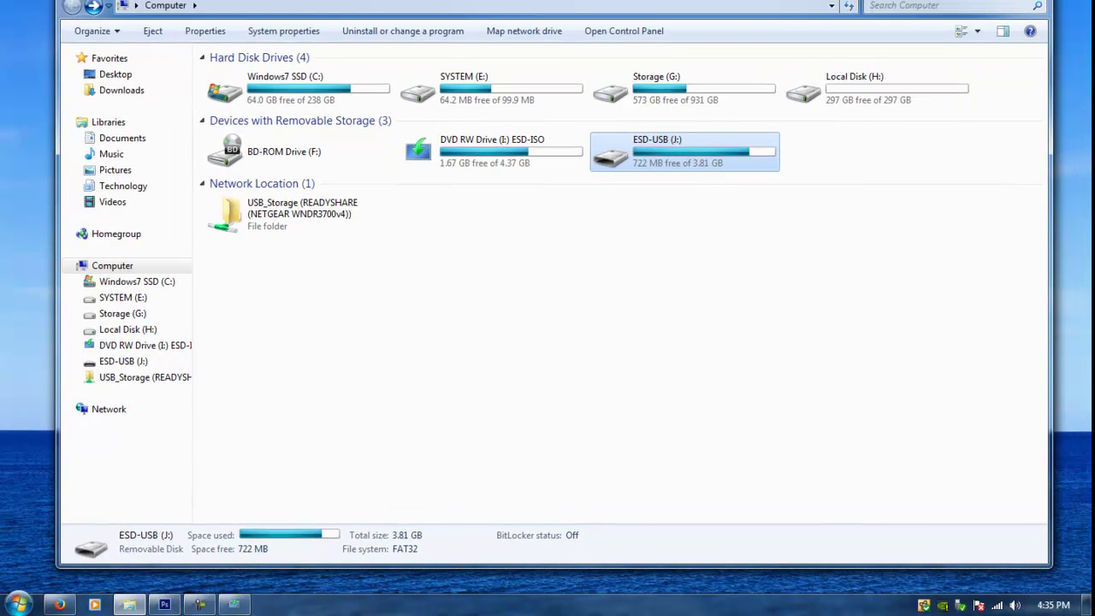
pyautogui.hotkey('alt', 'F4')
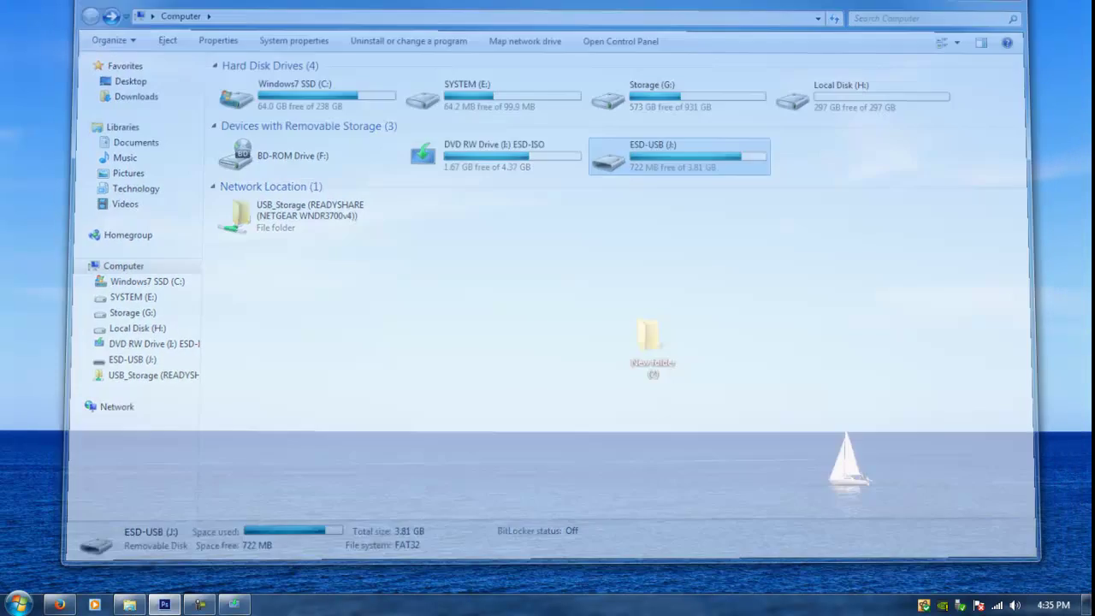
# - Switch to Windows 10 Setup and exit it from the media choice page without creating the media
pyautogui.click(234, 605)
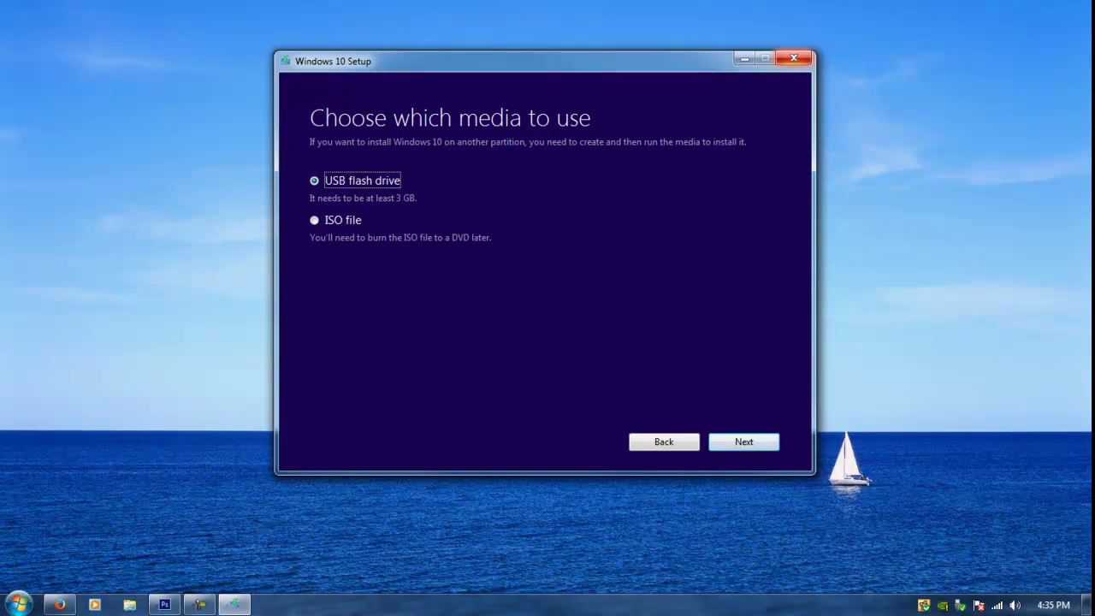
pyautogui.click(794, 58)
pyautogui.press('Return')
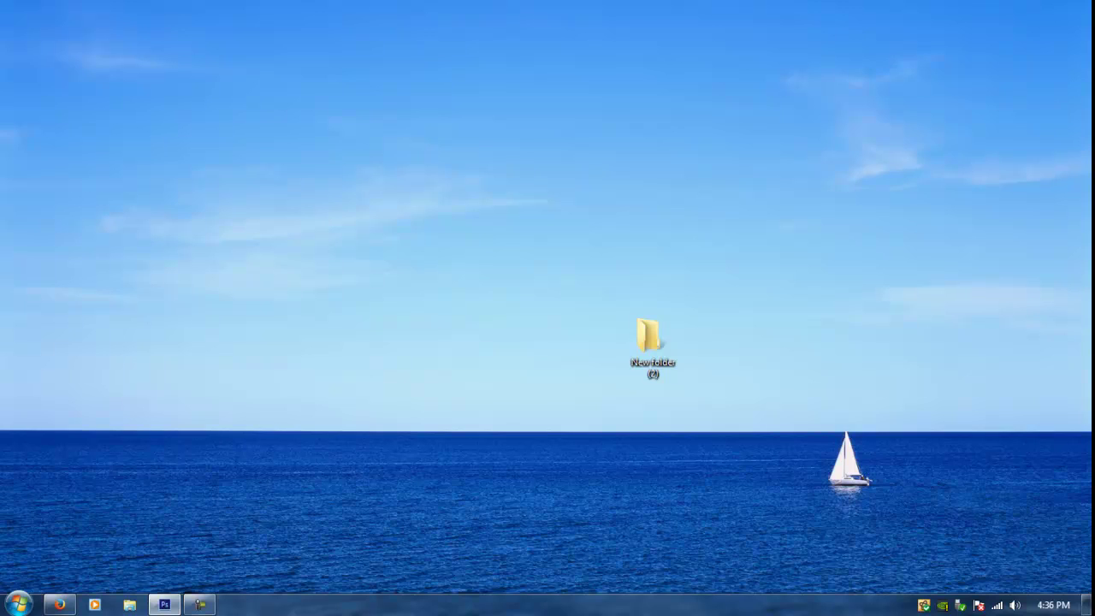
# - Check the current date and time in the Windows calendar and close it
pyautogui.click(1054, 605)
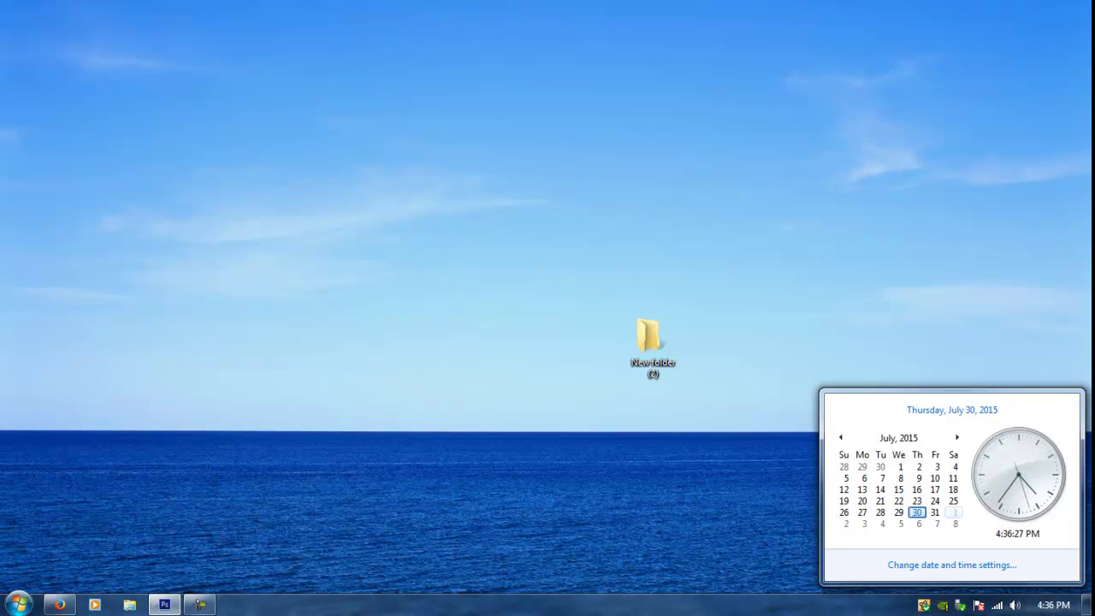
pyautogui.press('Escape')
# - Move the New folder (2) icon past the sailboat to the lower-right area of the desktop
pyautogui.moveTo(651, 340); pyautogui.dragTo(827, 537)
pyautogui.moveTo(834, 500); pyautogui.dragTo(899, 501)
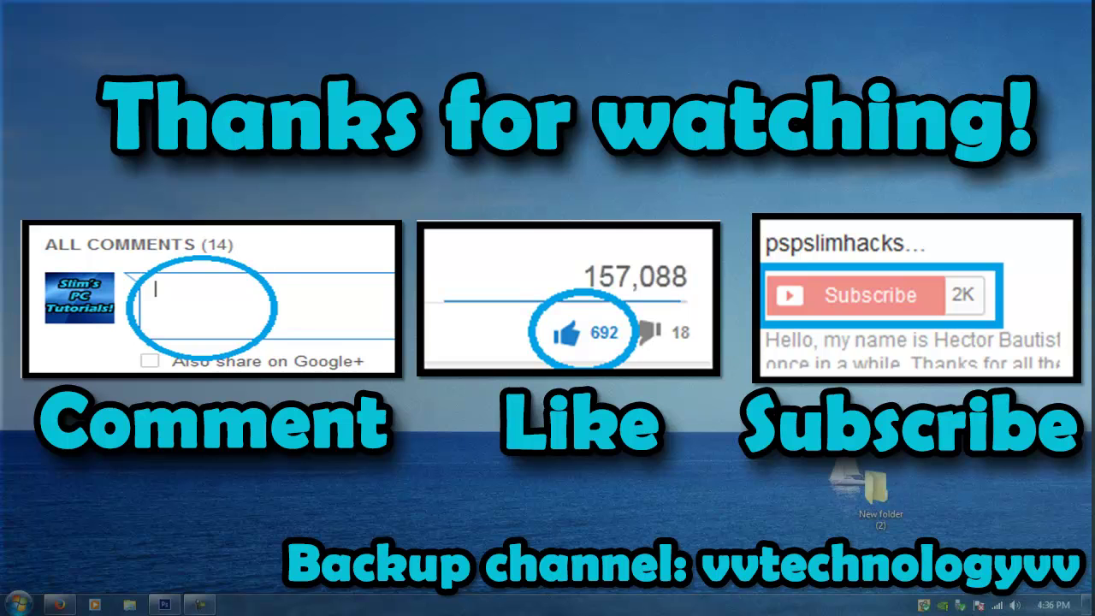
pyautogui.moveTo(1042, 575); pyautogui.dragTo(1052, 572)
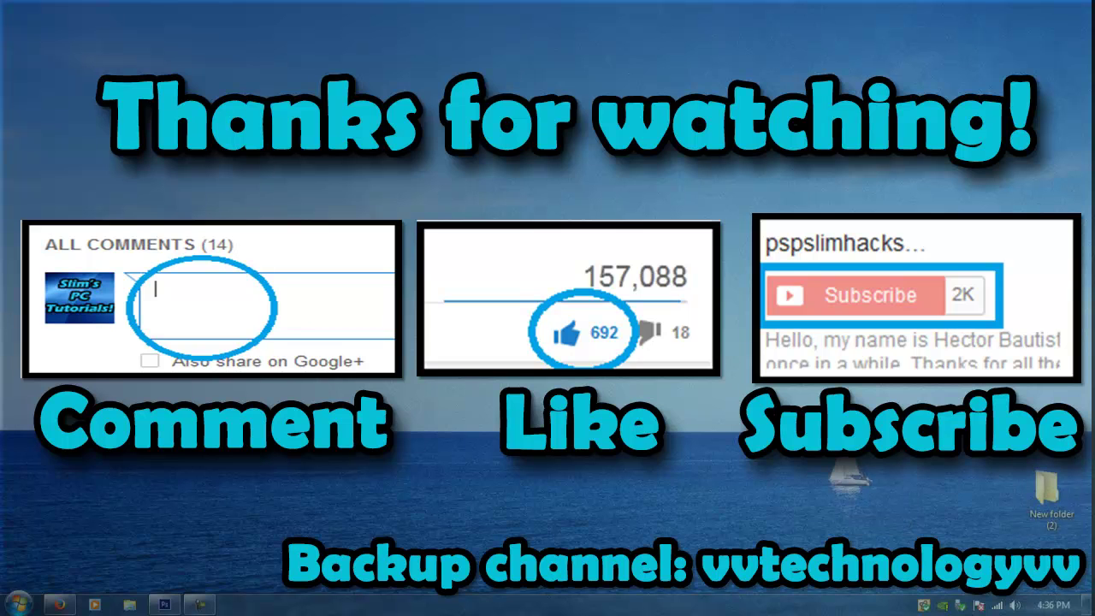